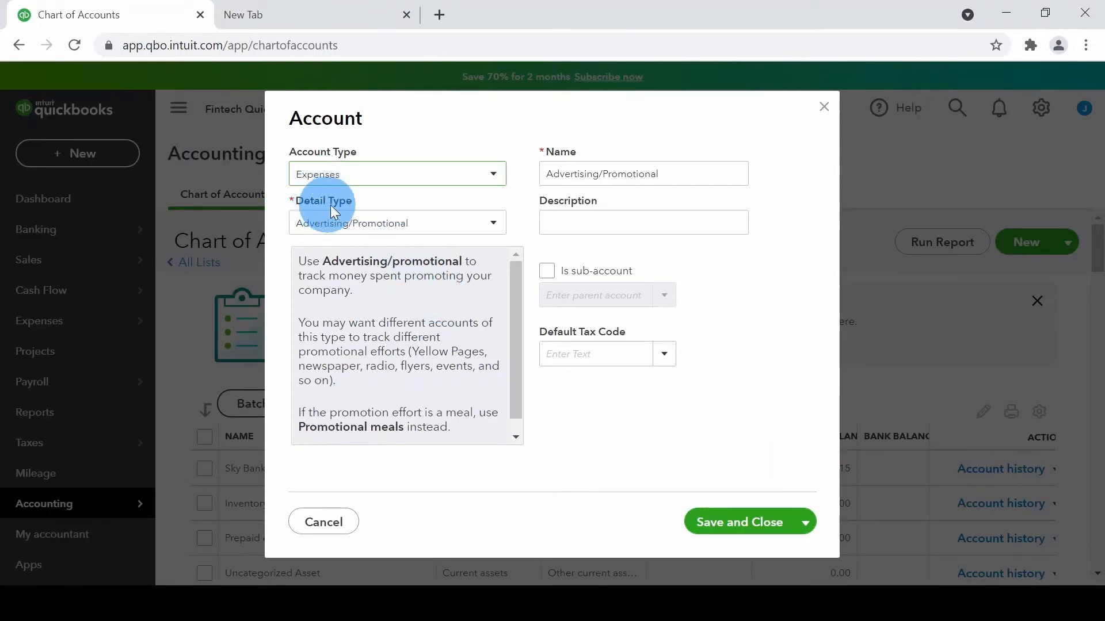
Try the detail types Meals and entertainment and Promotional Meals, and choose Travel meals for the new expense account.
click(402, 230)
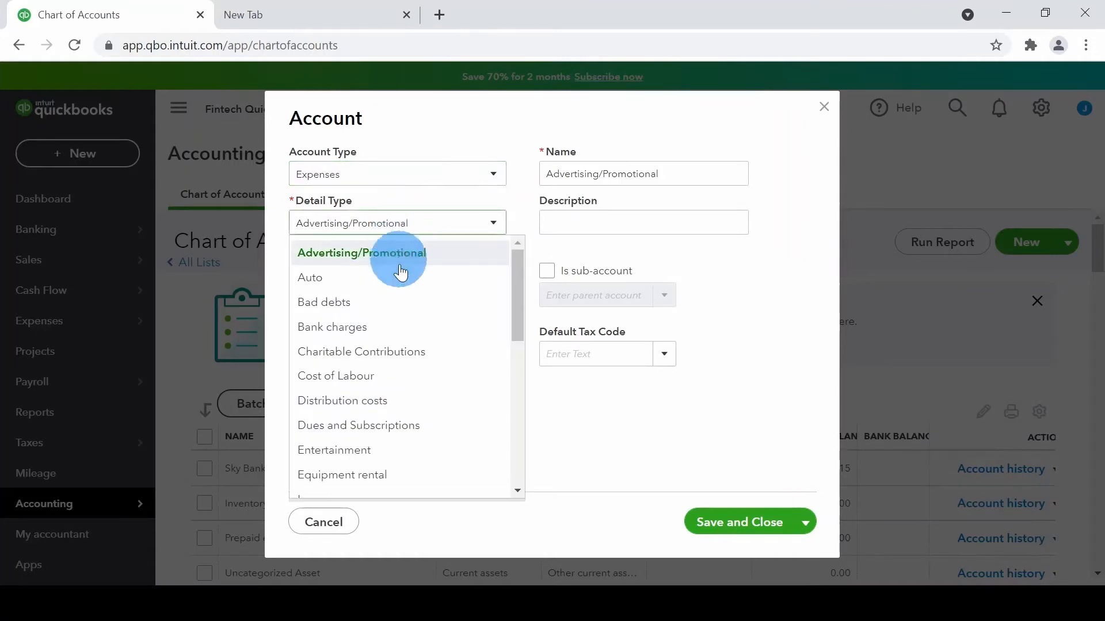
scroll(412, 347, down, 4)
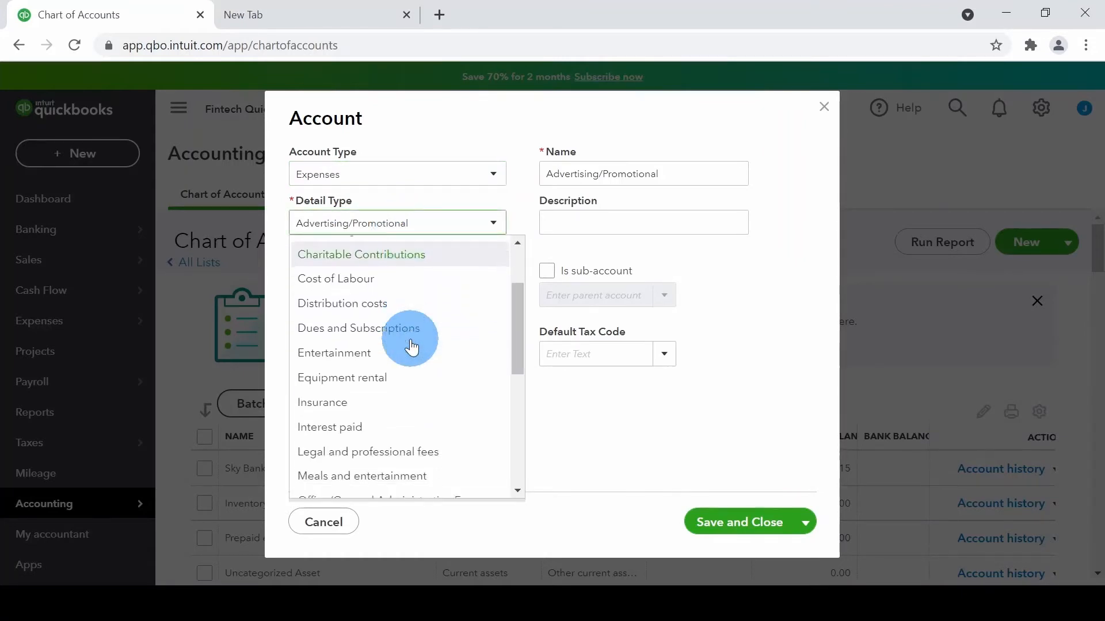
scroll(411, 347, down, 4)
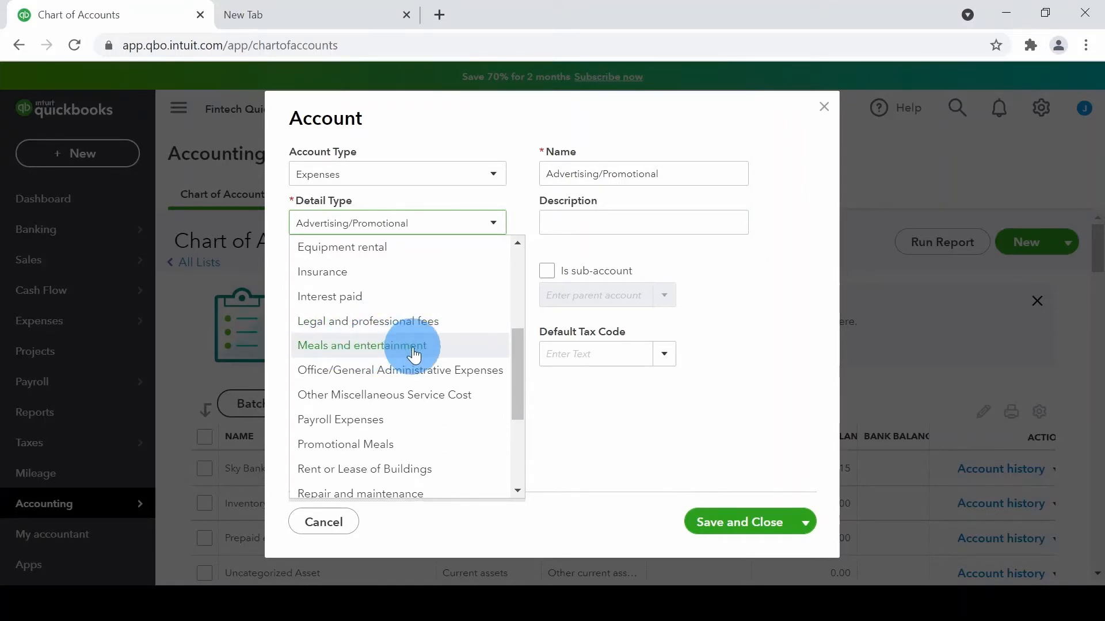
click(414, 348)
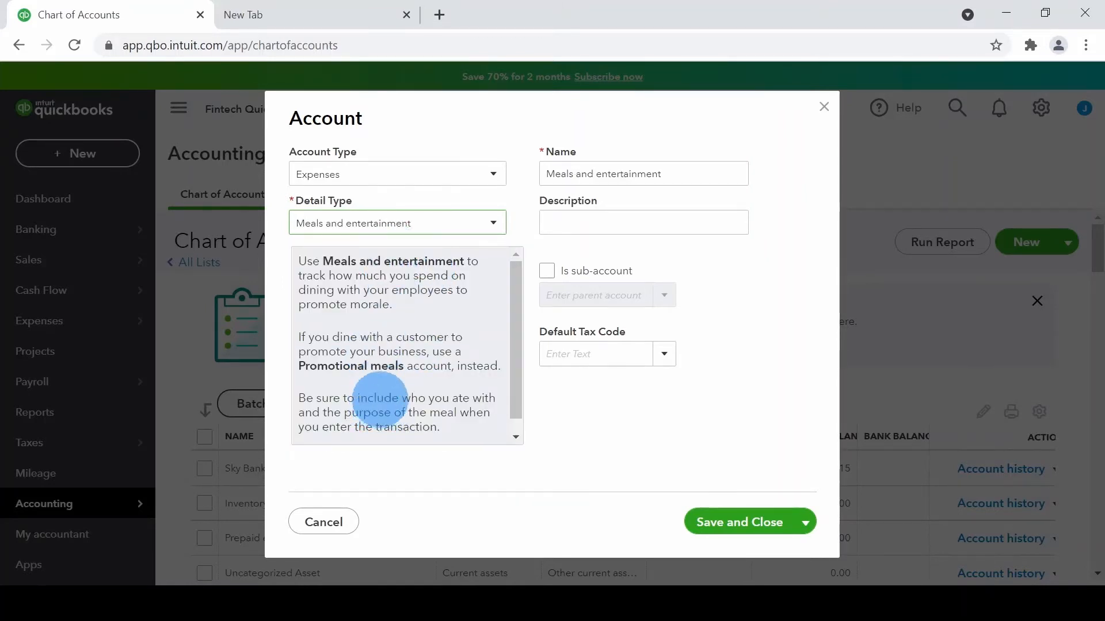
click(390, 223)
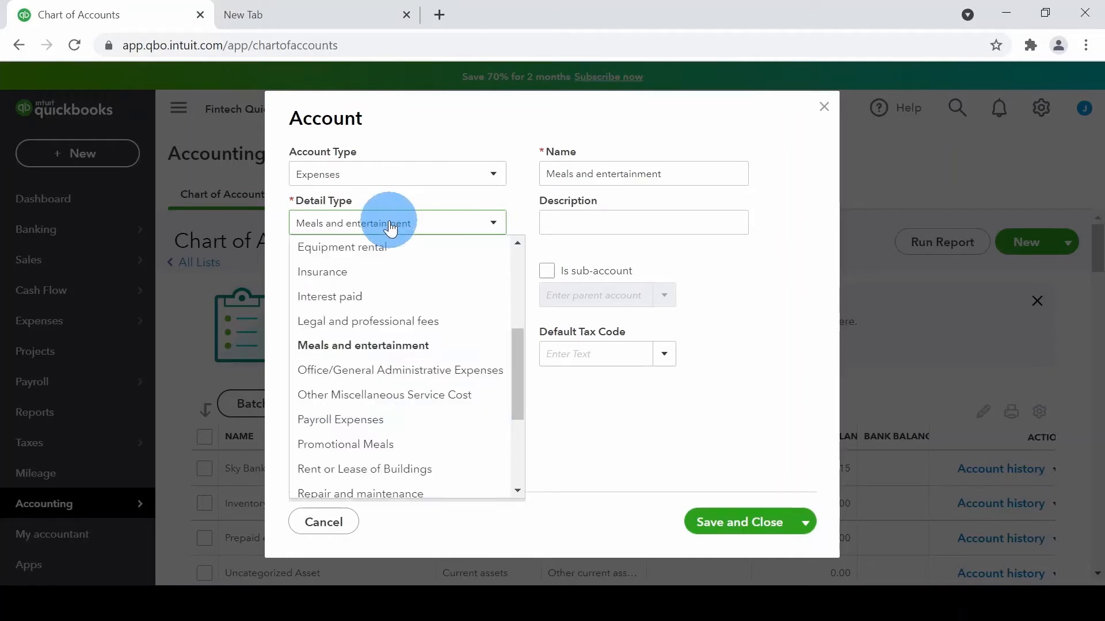
click(404, 451)
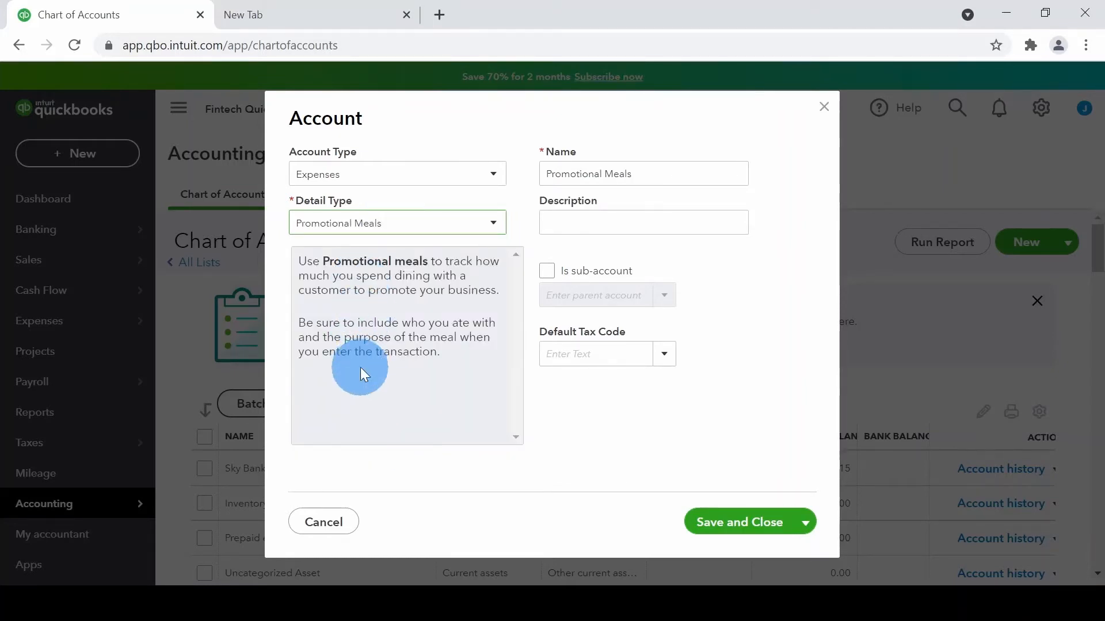
click(394, 225)
scroll(395, 406, down, 3)
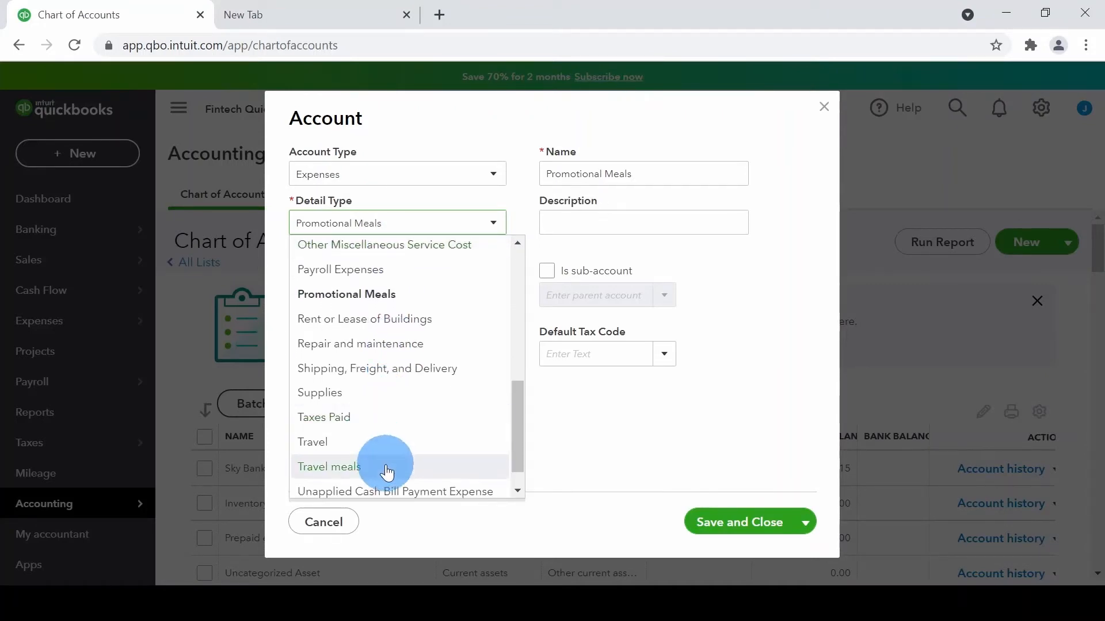
click(387, 472)
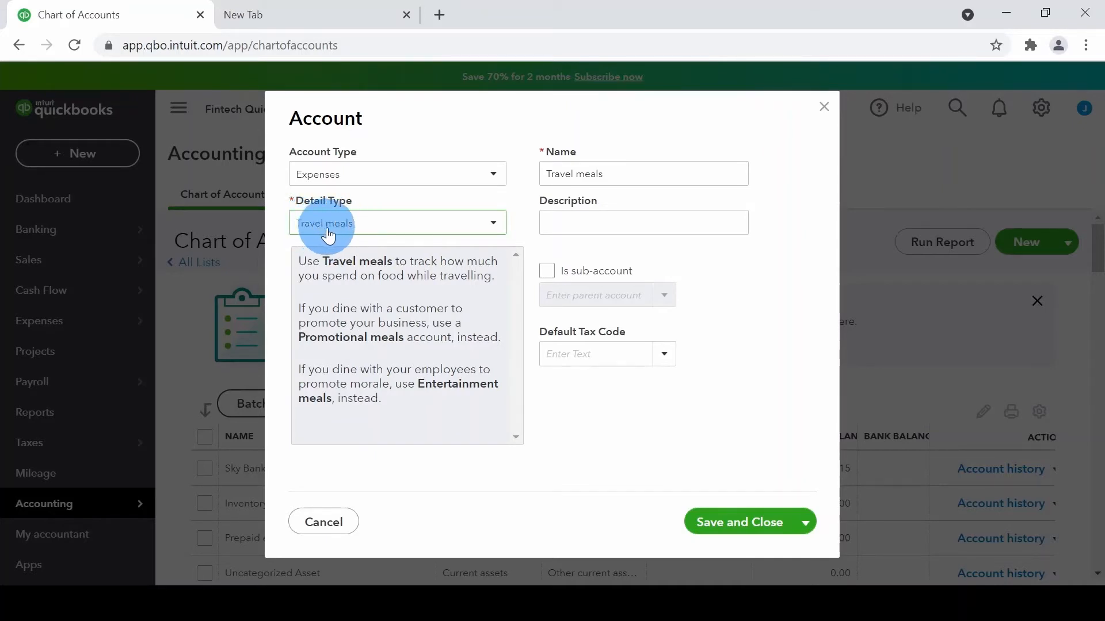
Set the new account's default tax code to HST ON (13%) and try to save the account as Travel meals.
click(573, 174)
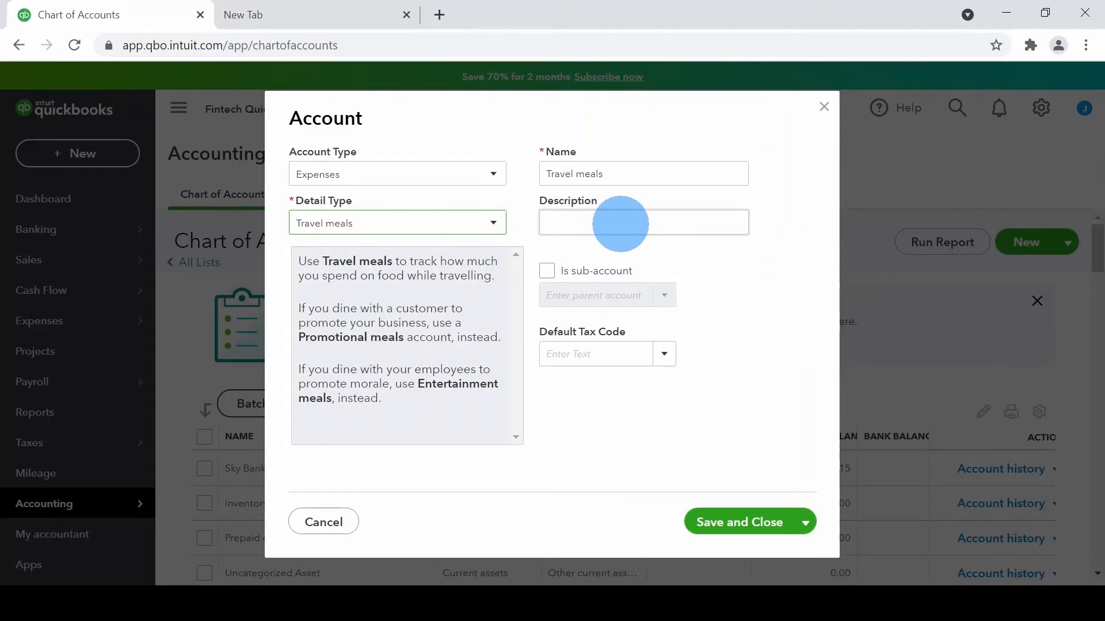
click(665, 355)
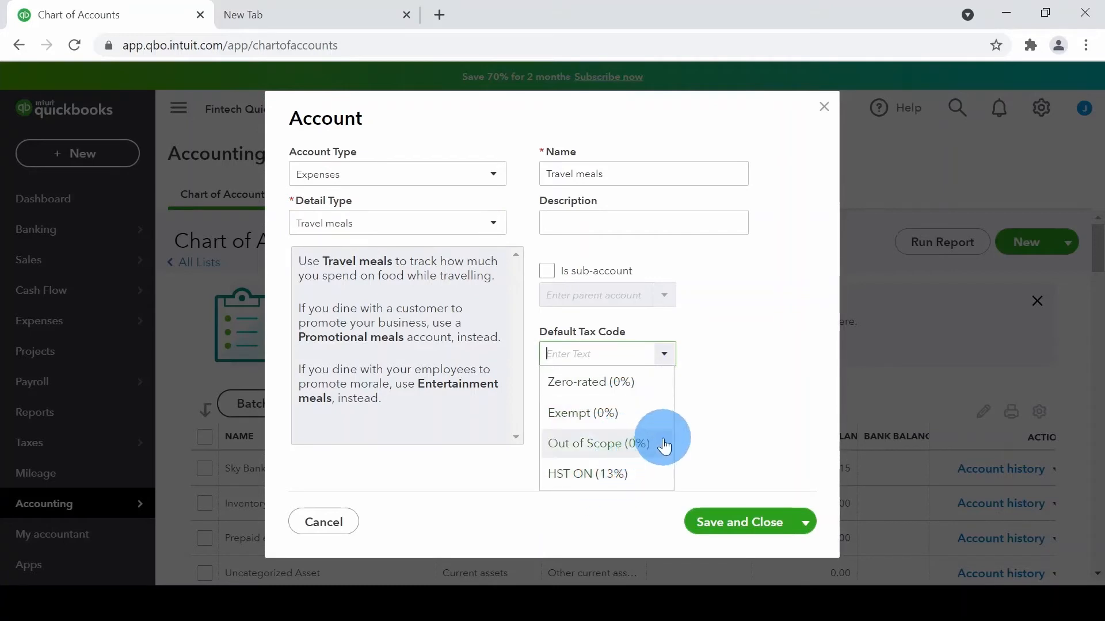
click(600, 477)
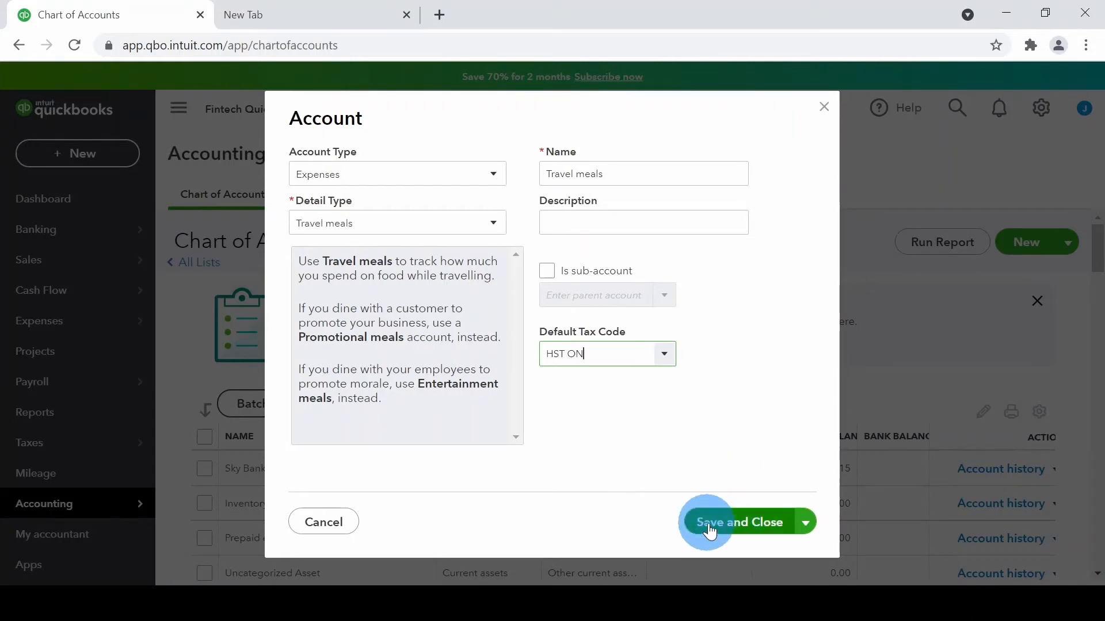
click(757, 522)
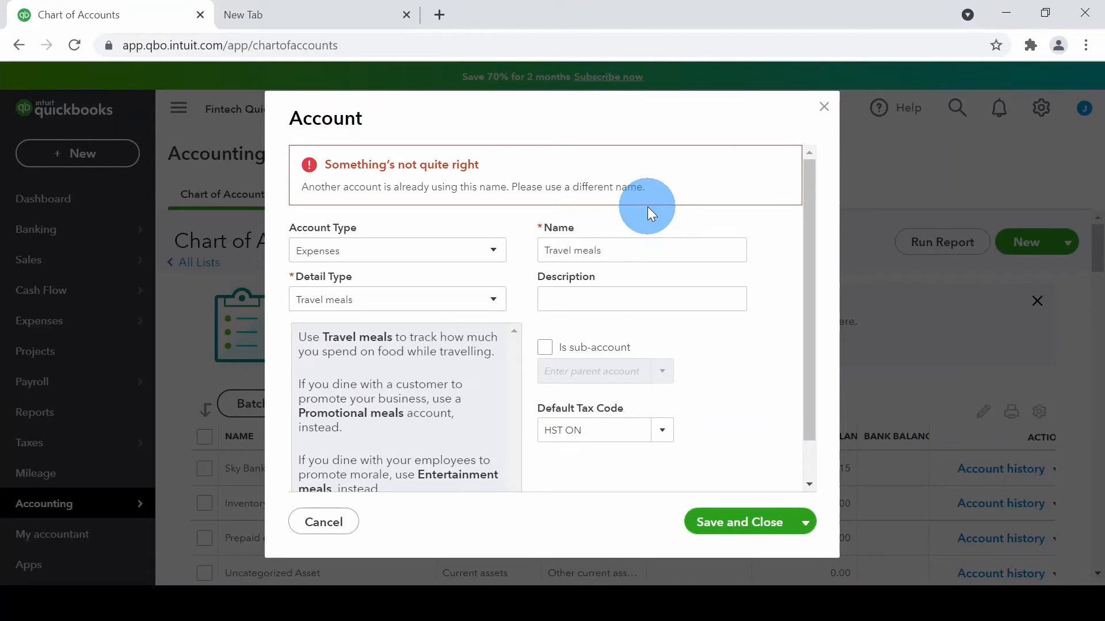
Go back to the account's name and discard the new Travel meals account without saving.
click(641, 241)
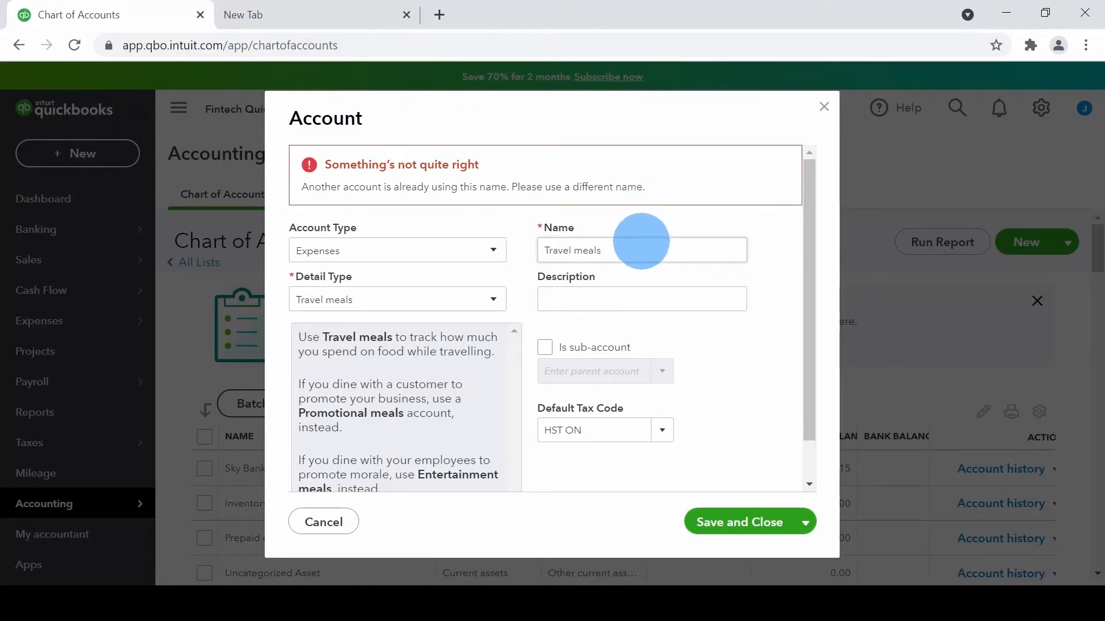
triple_click(643, 249)
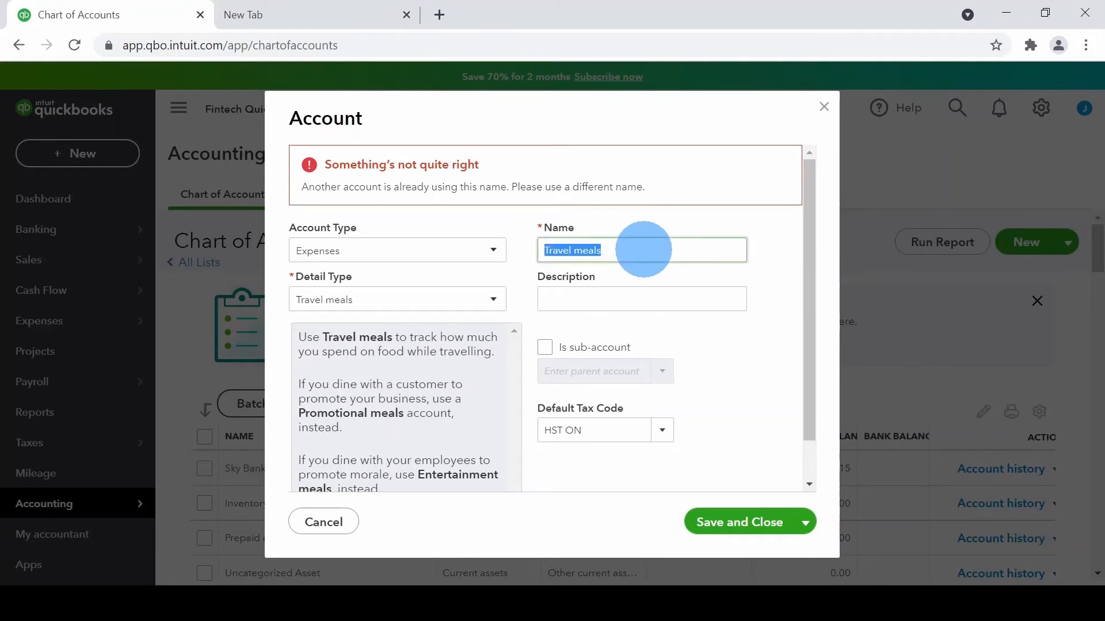
click(642, 250)
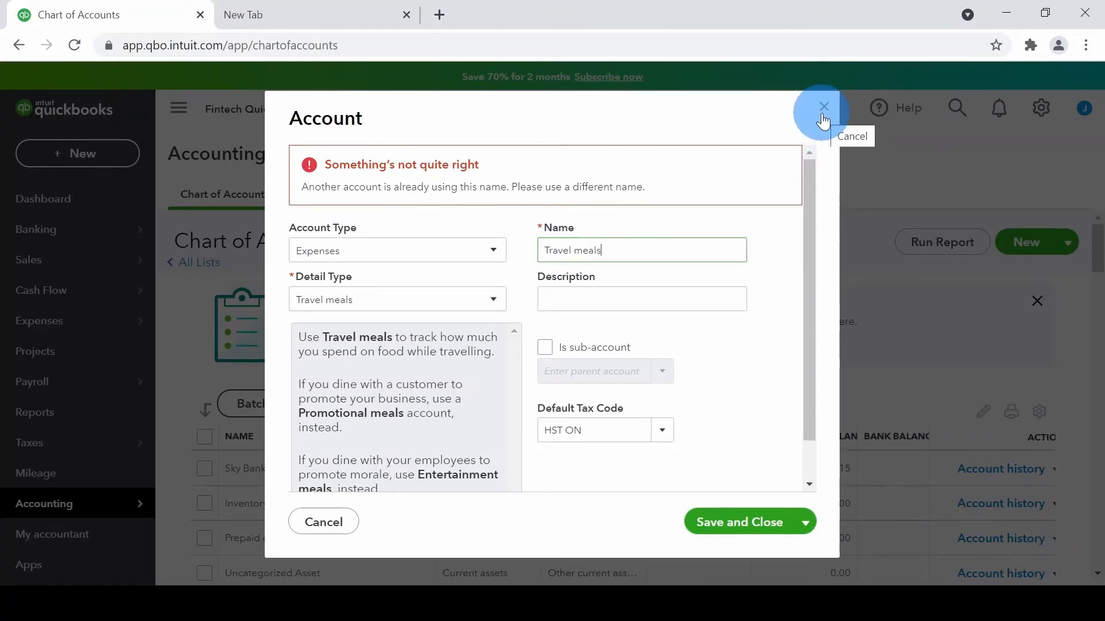
click(668, 247)
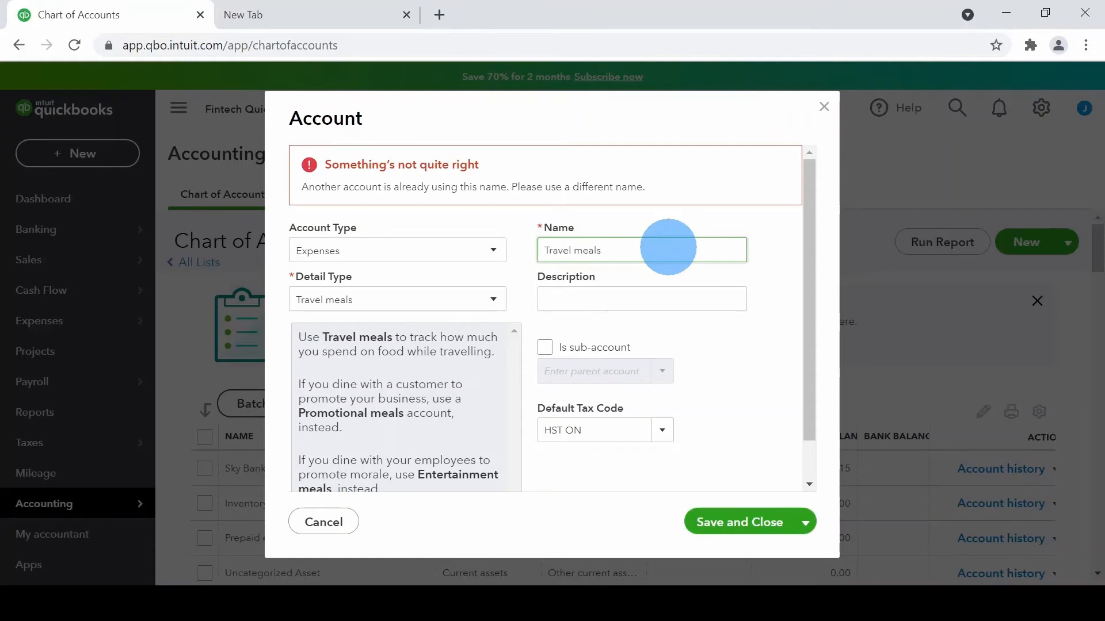
click(821, 112)
Filter the chart of accounts by "trave" and open the existing Travel meals account for editing.
scroll(687, 313, down, 2)
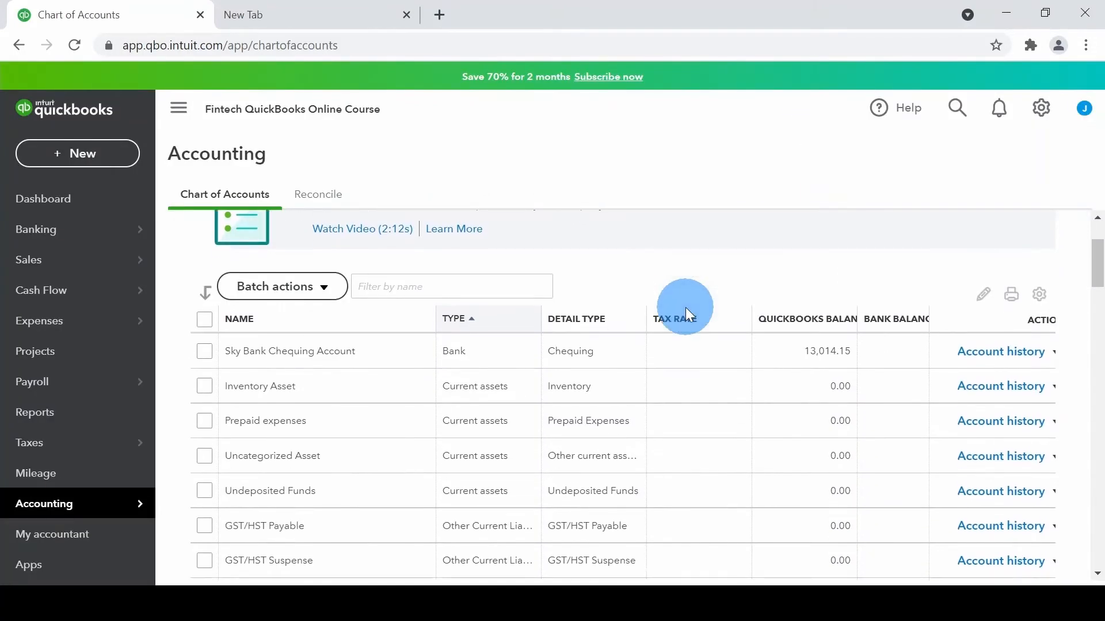
click(505, 288)
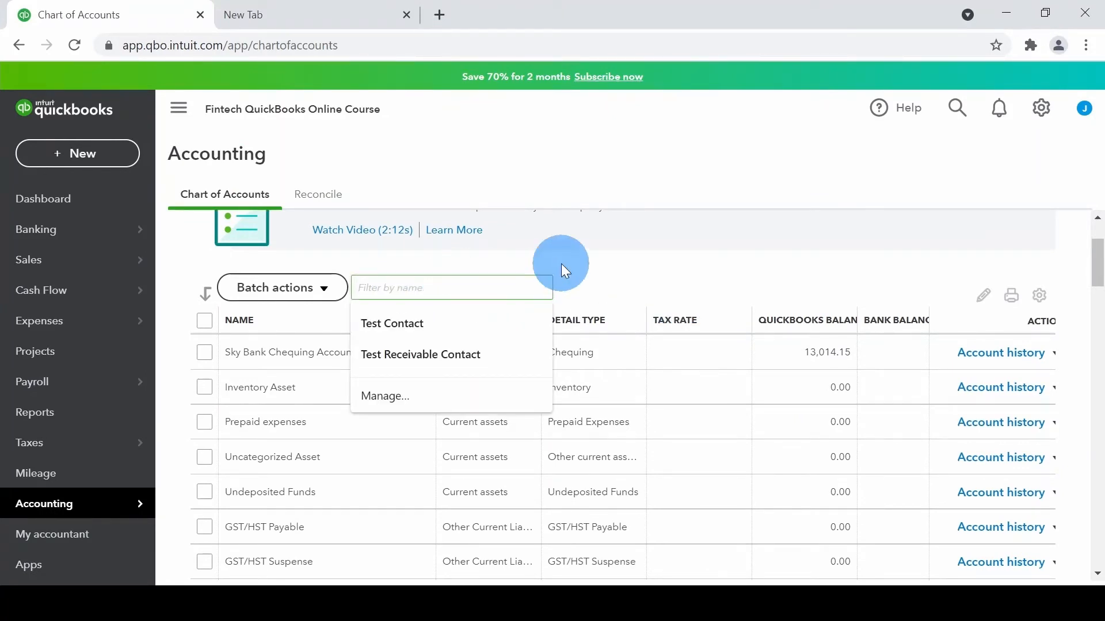
text(travel)
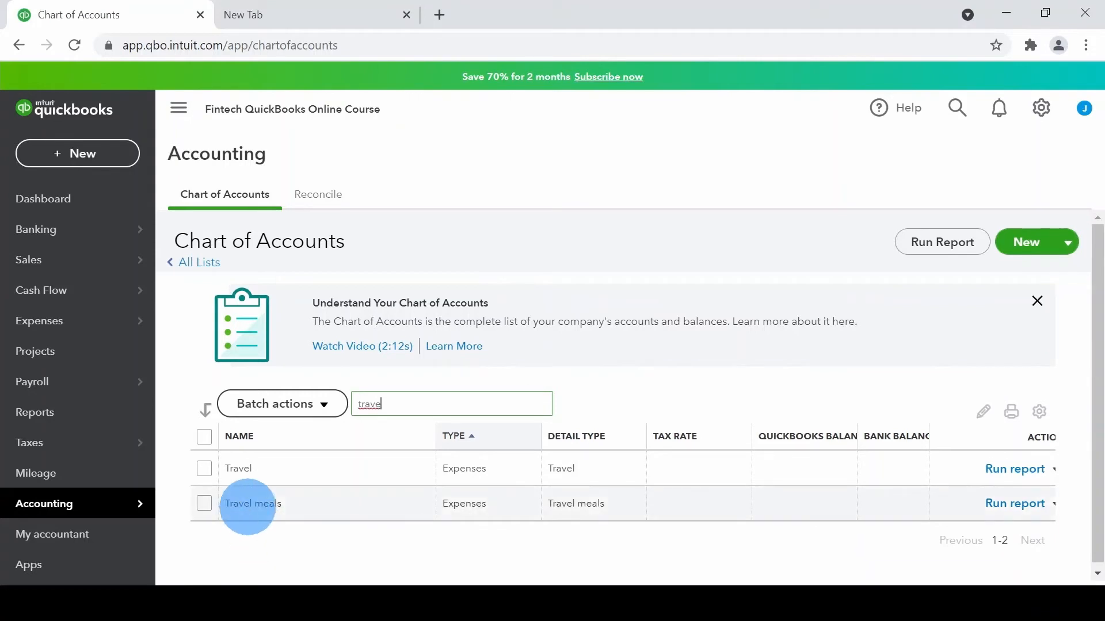
click(1055, 509)
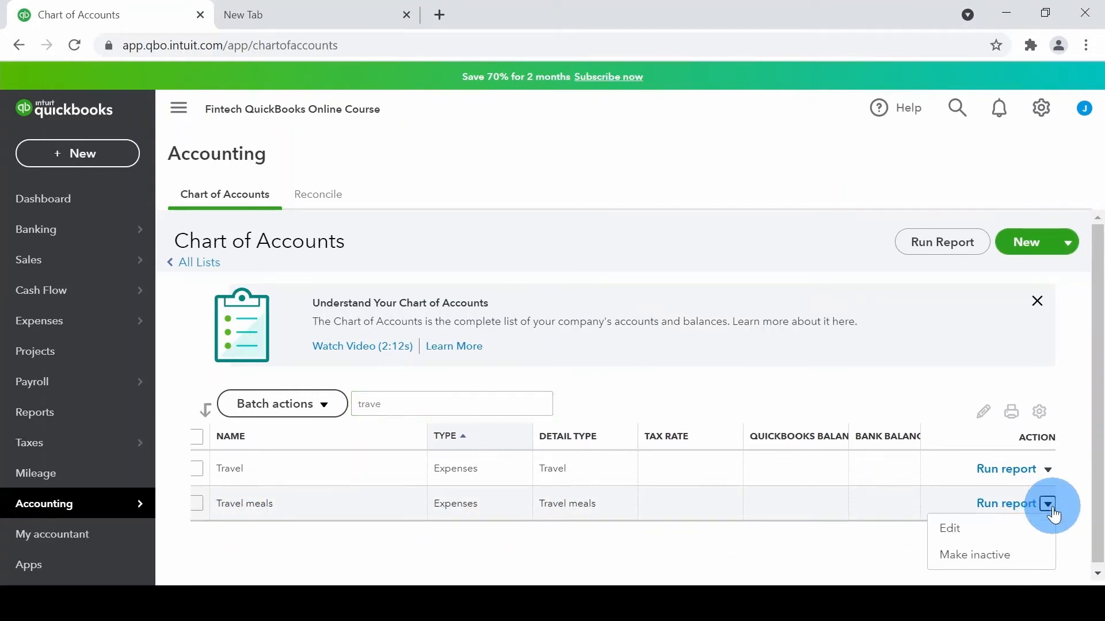
click(985, 540)
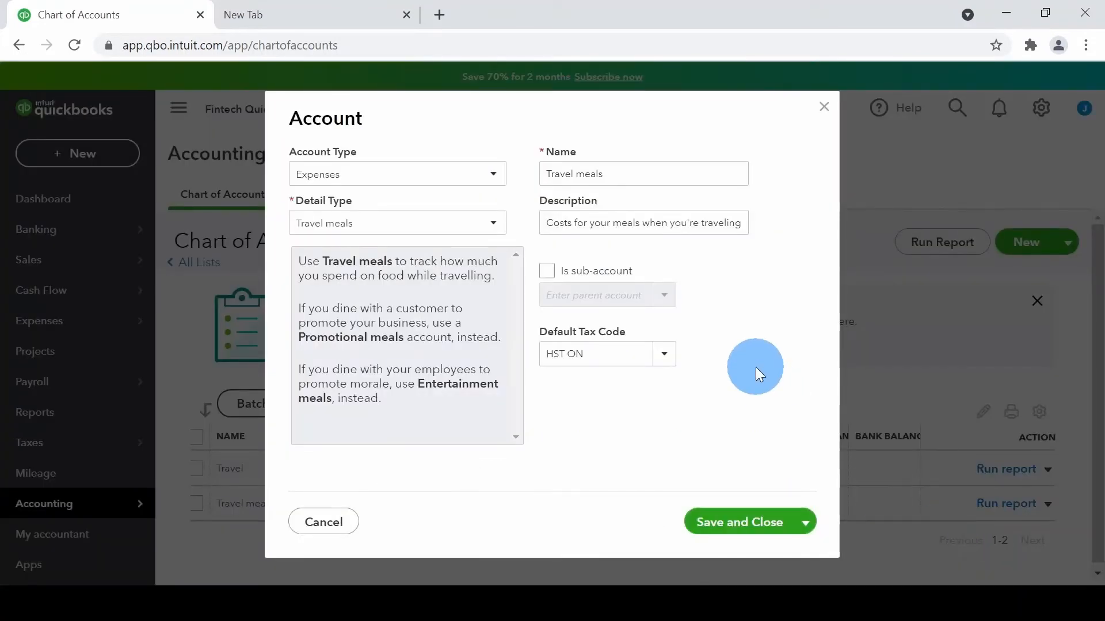
Rename the Travel meals account to "Sales Travel meals" and save it.
click(595, 222)
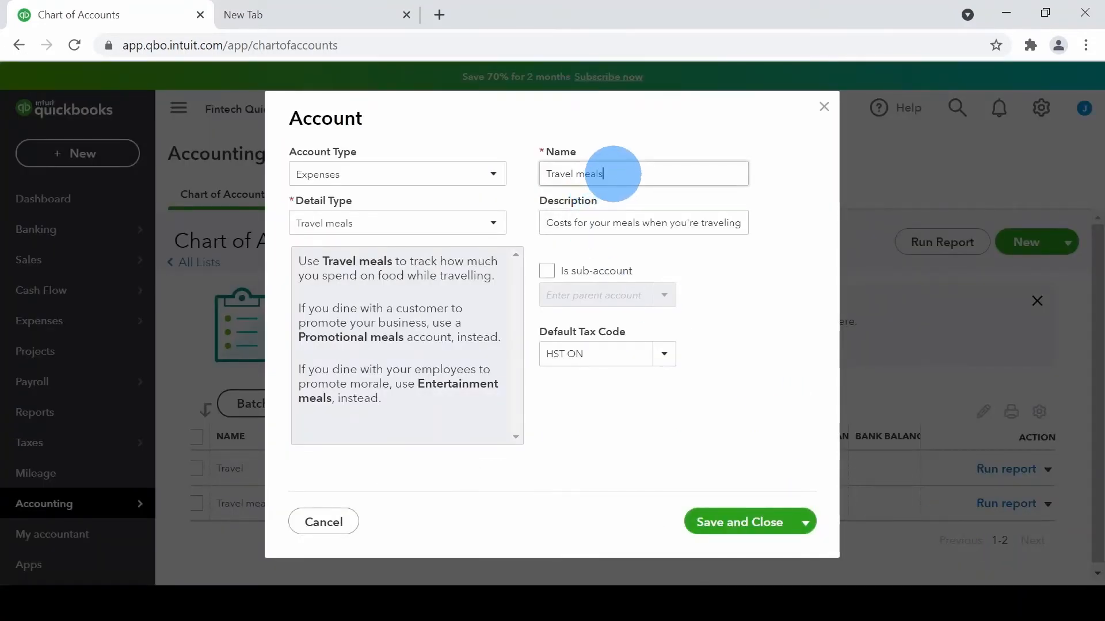
triple_click(613, 174)
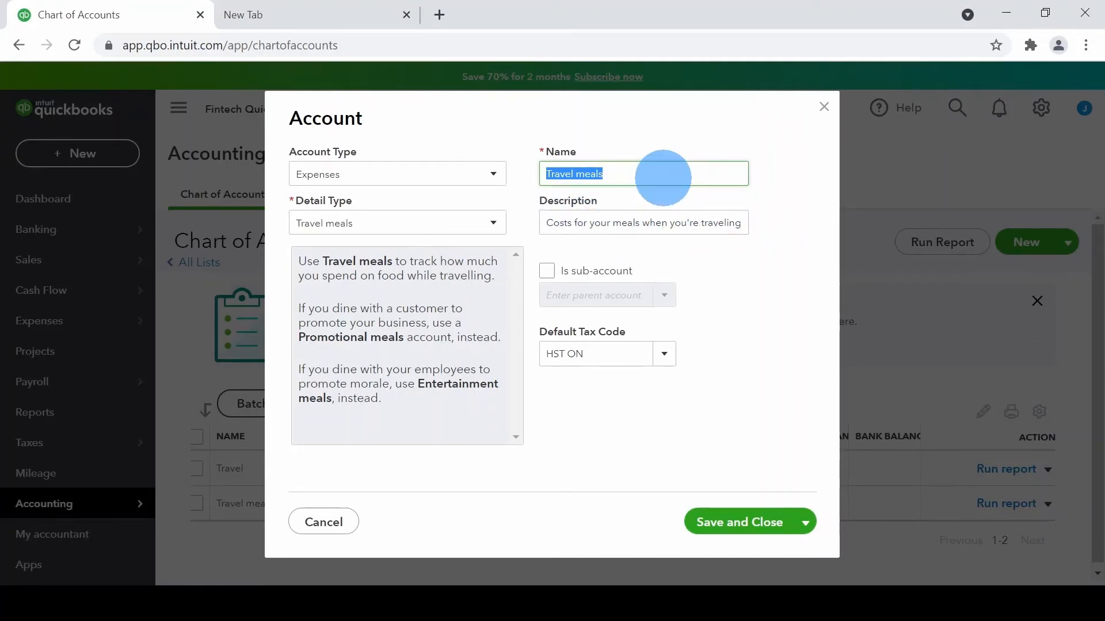
key(Home)
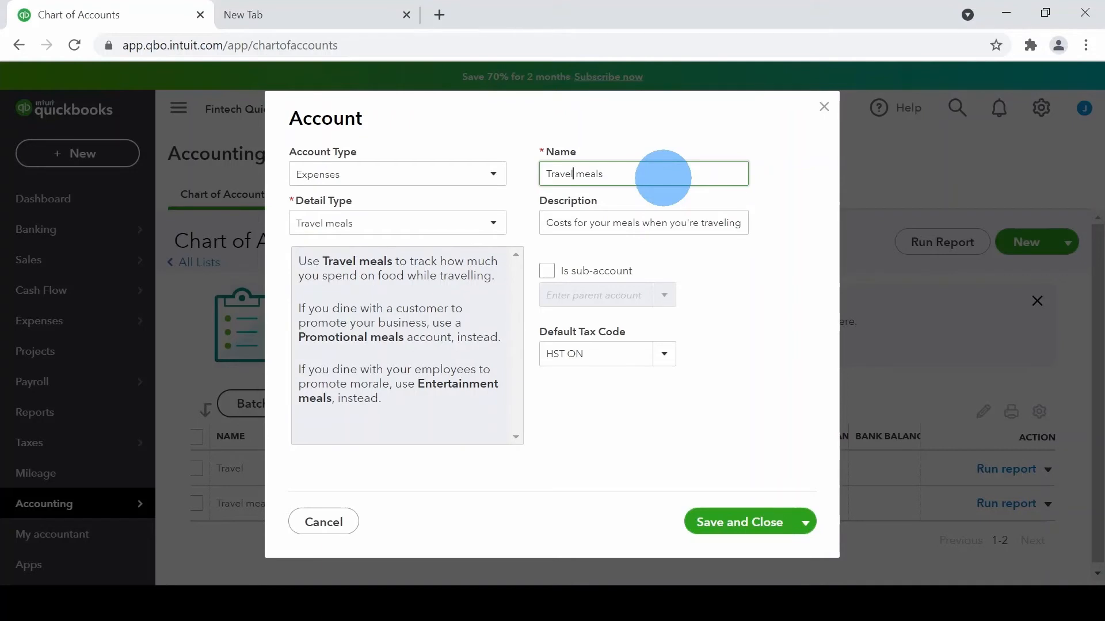
key(shift+Home)
text(Sales Travel)
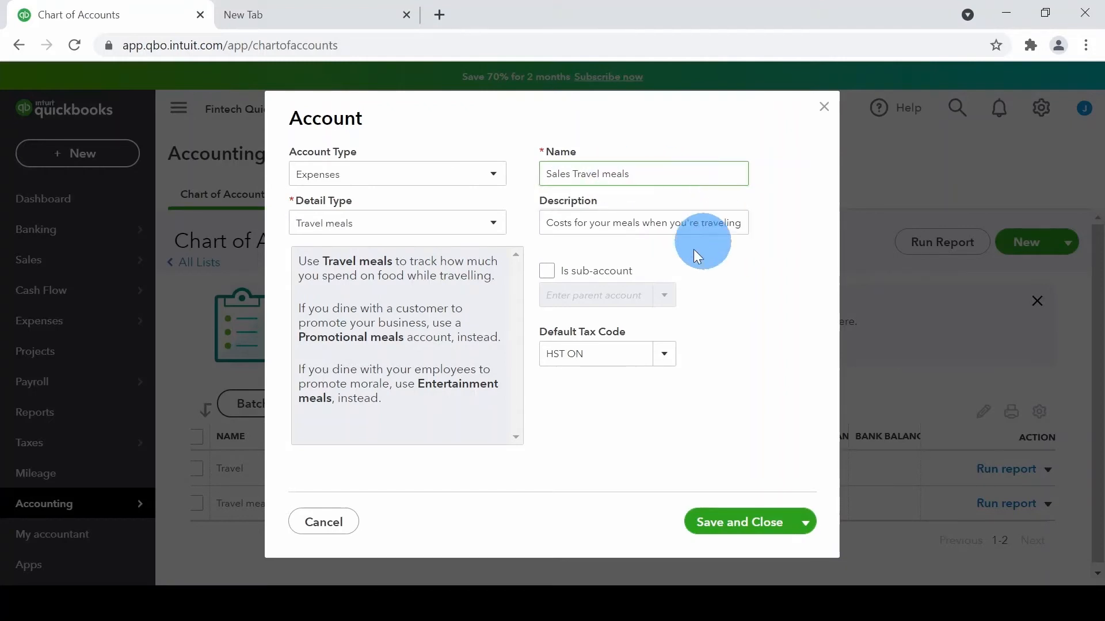
click(757, 513)
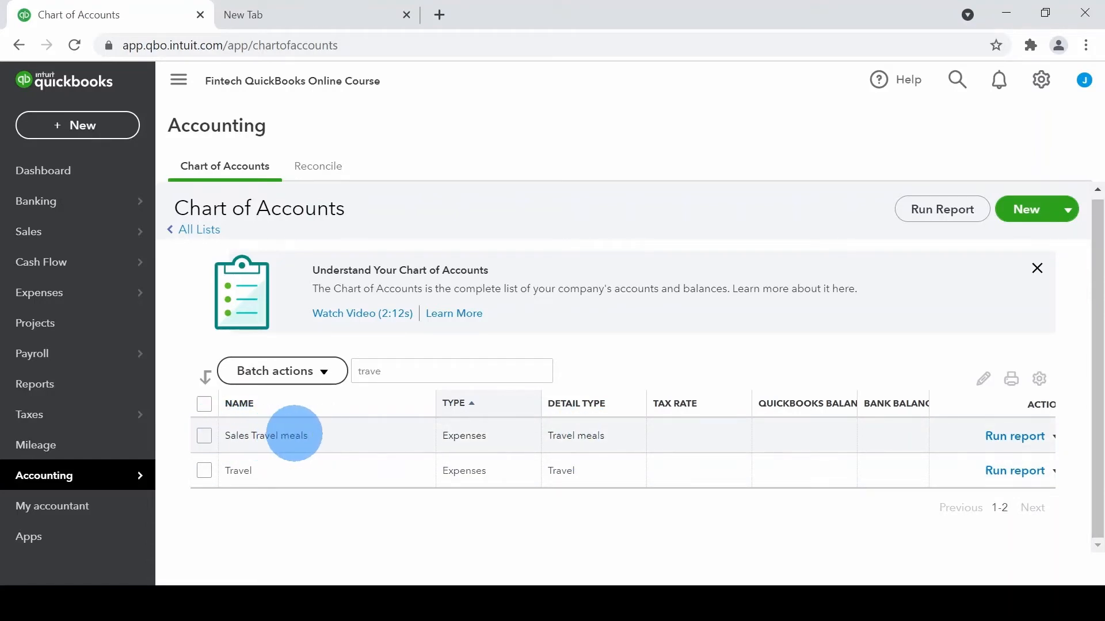
Start a new account with the account type Expenses and the detail type Auto.
key(Tab)
text(X)
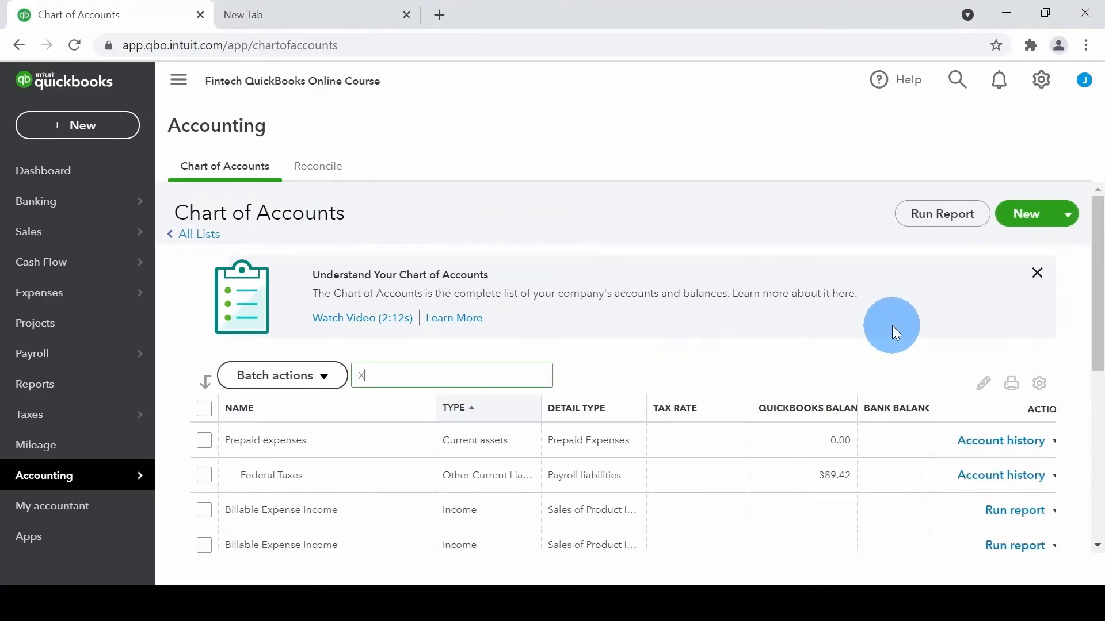
click(1020, 223)
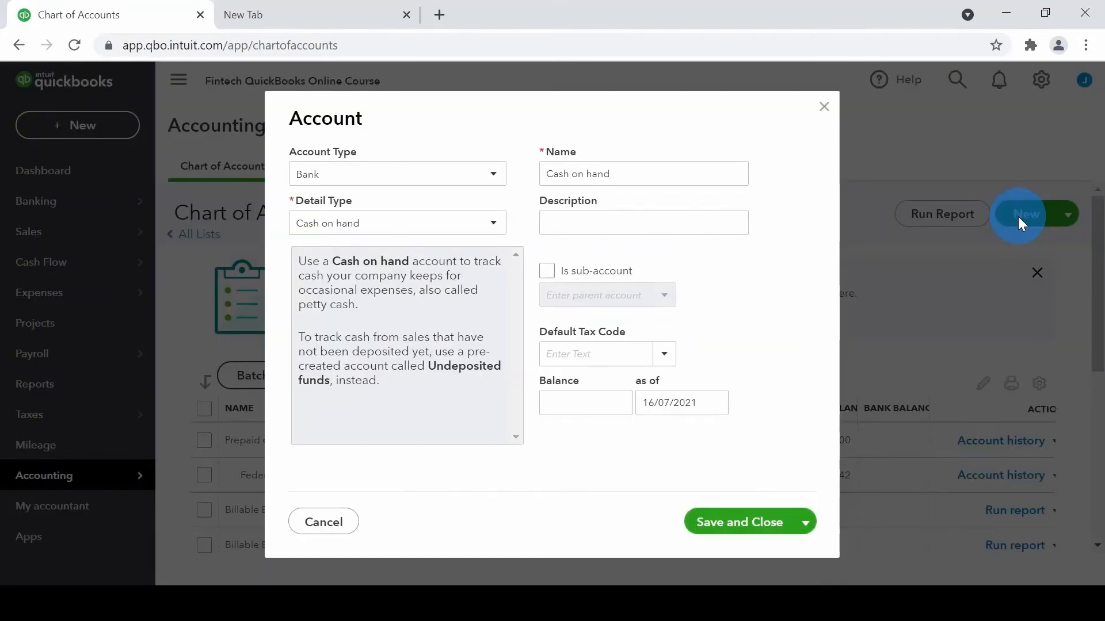
click(450, 175)
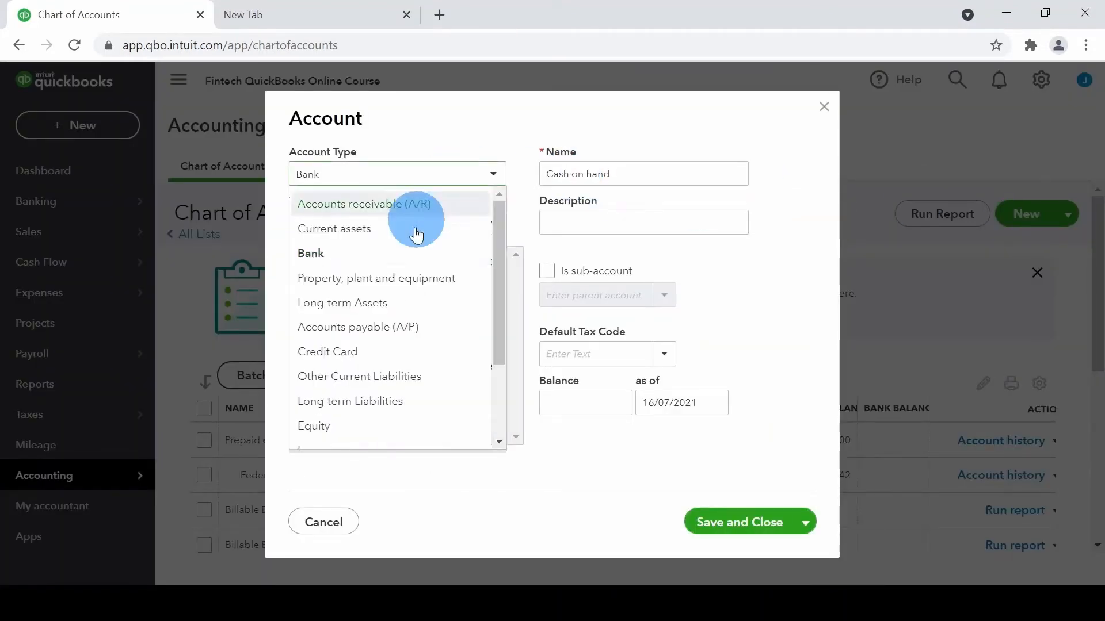
scroll(415, 357, down, 2)
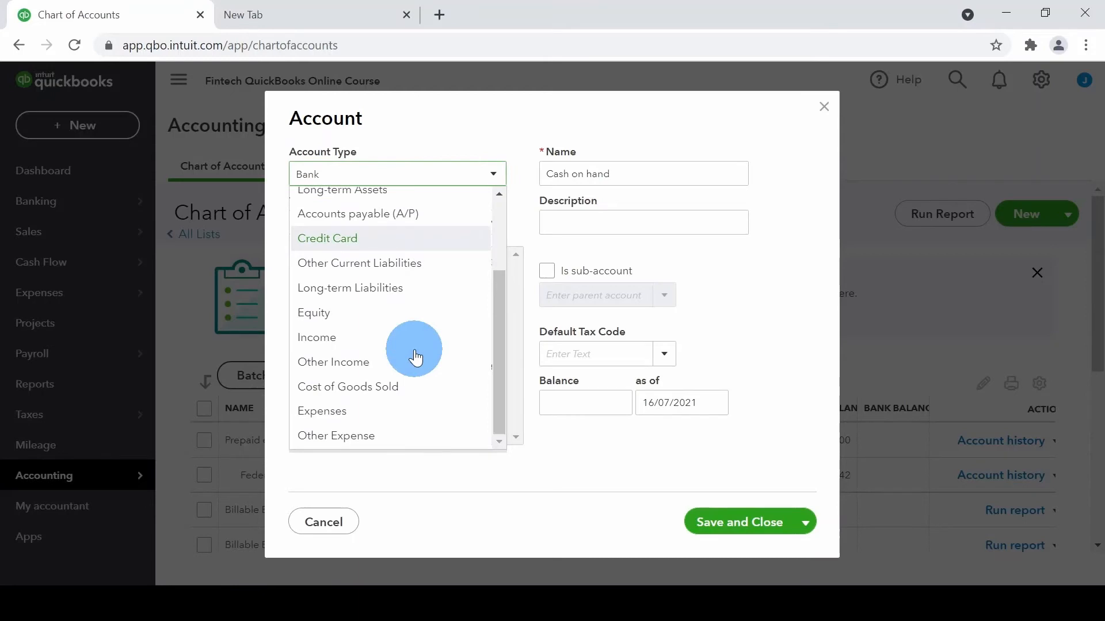
click(379, 412)
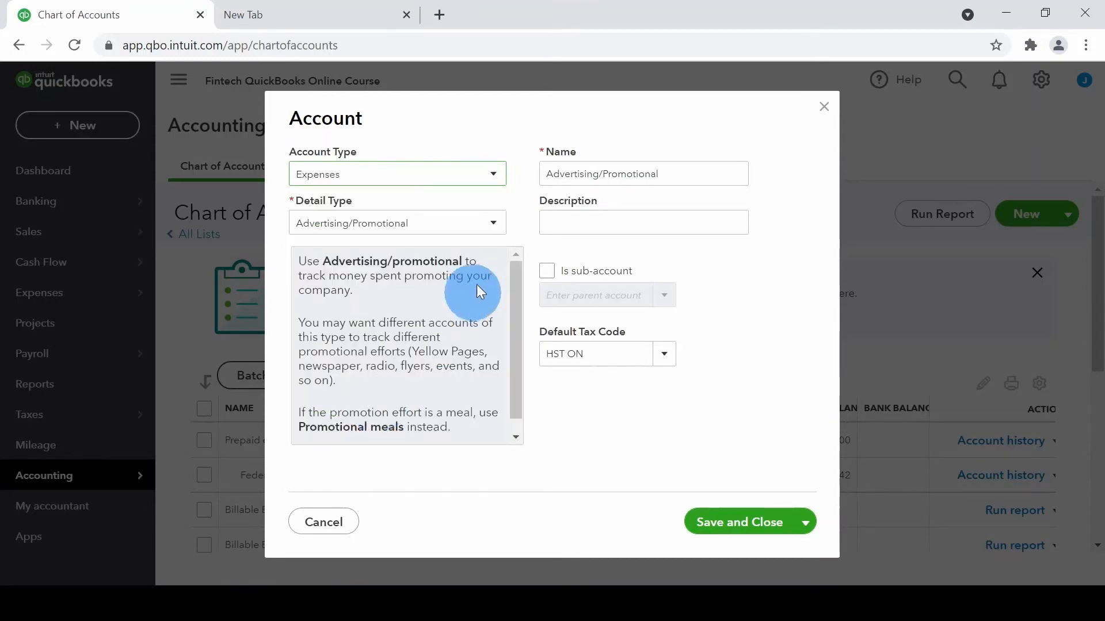
click(458, 232)
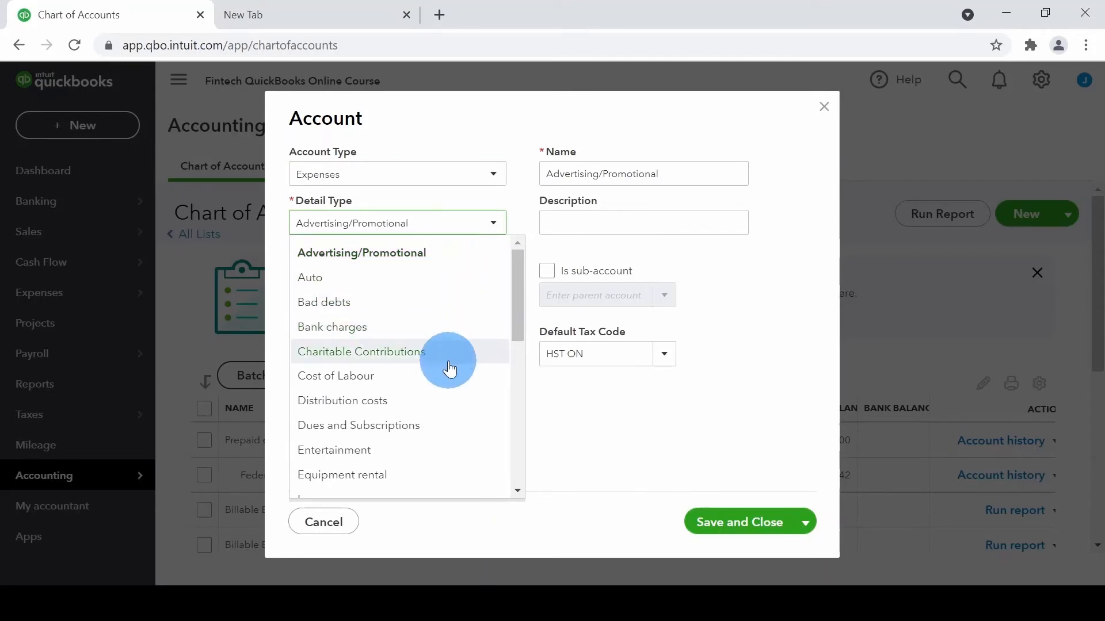
click(421, 282)
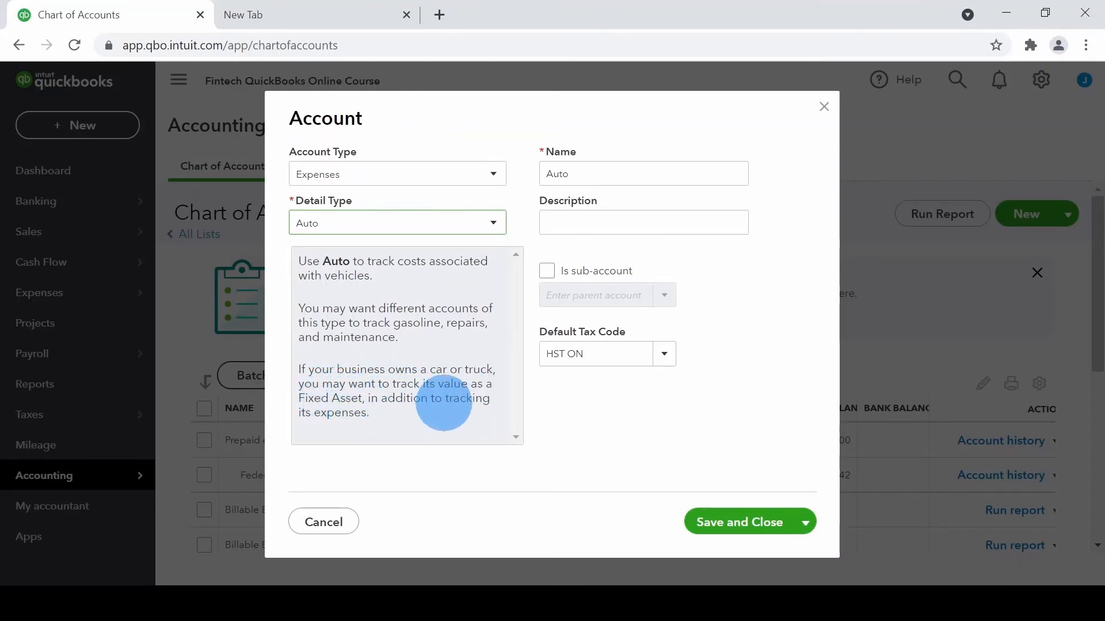
Name the new account "Fuel Expenses", set its default tax code to HST ON (13%) and save it.
click(563, 222)
double_click(555, 174)
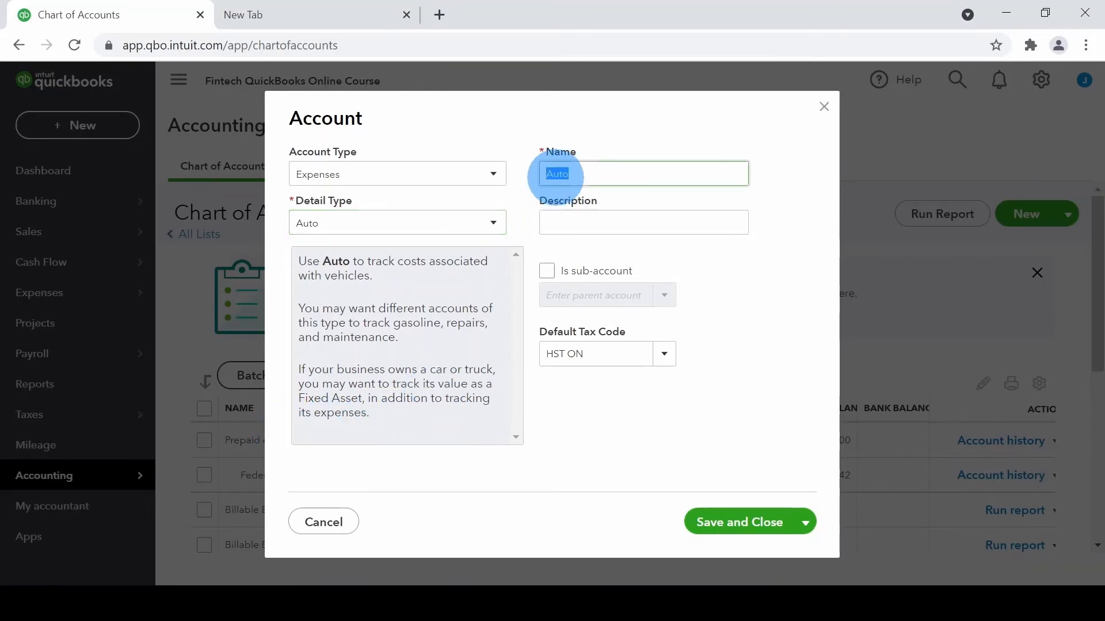
text(Fuel Expenses)
click(629, 219)
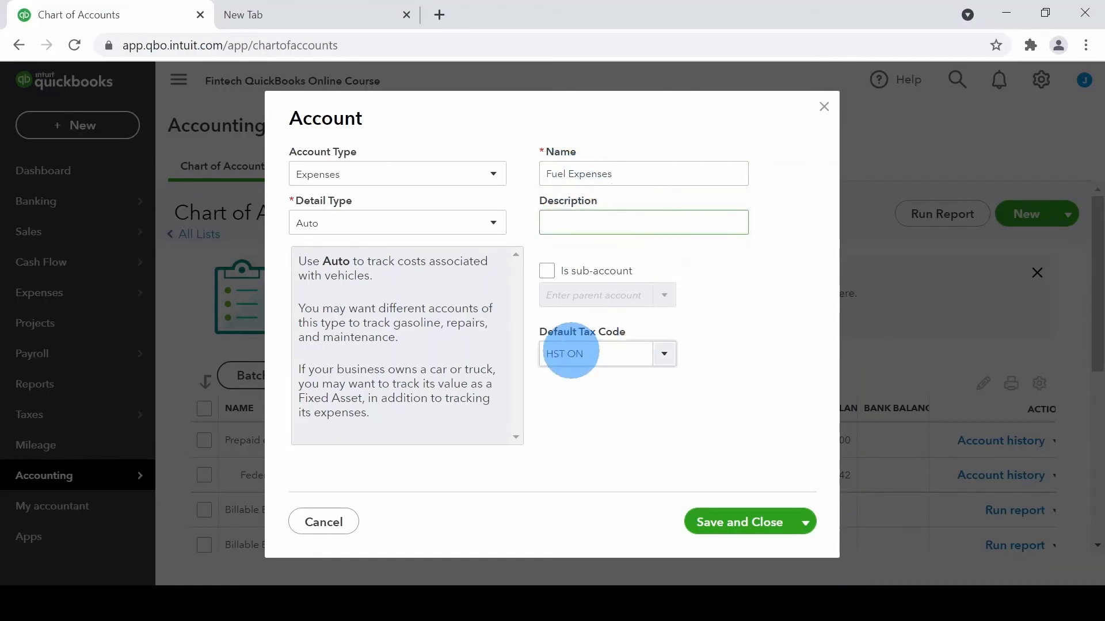
click(666, 353)
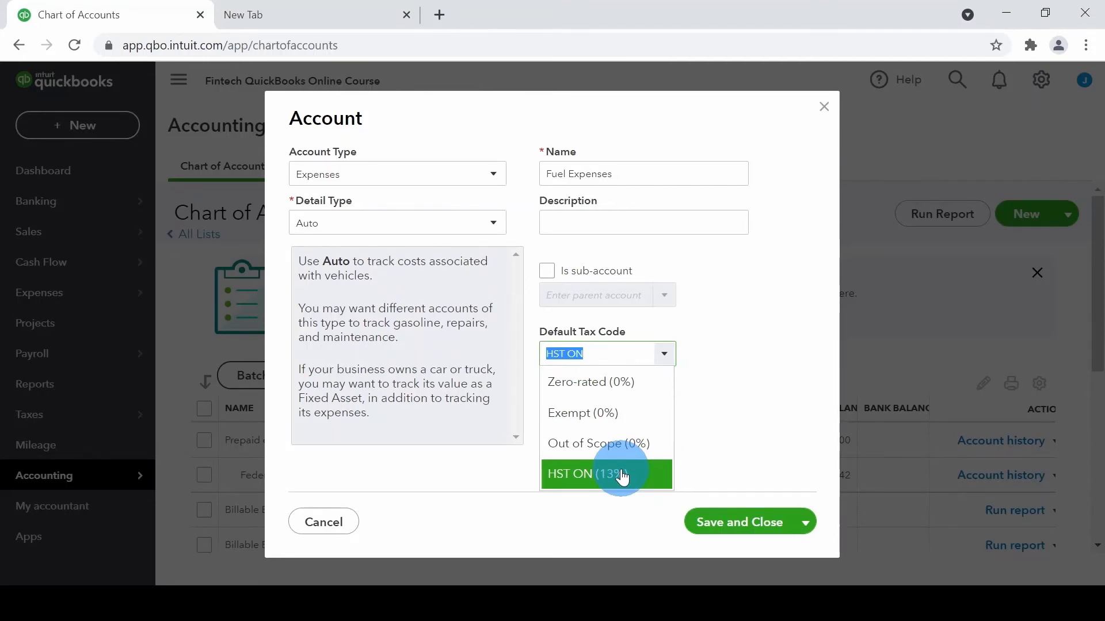
click(621, 473)
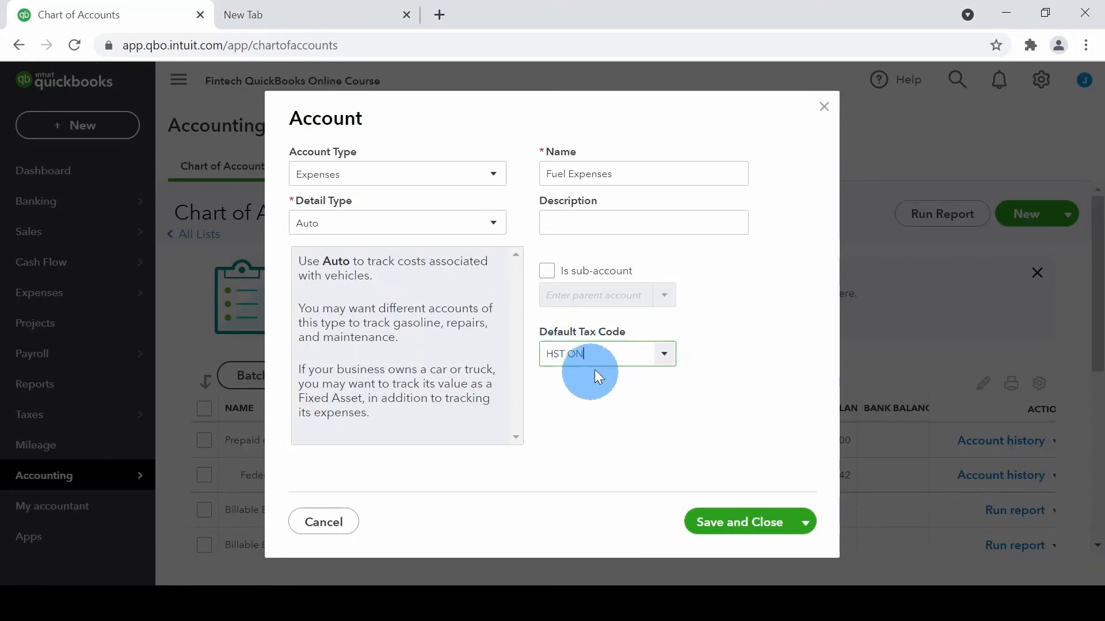
click(757, 525)
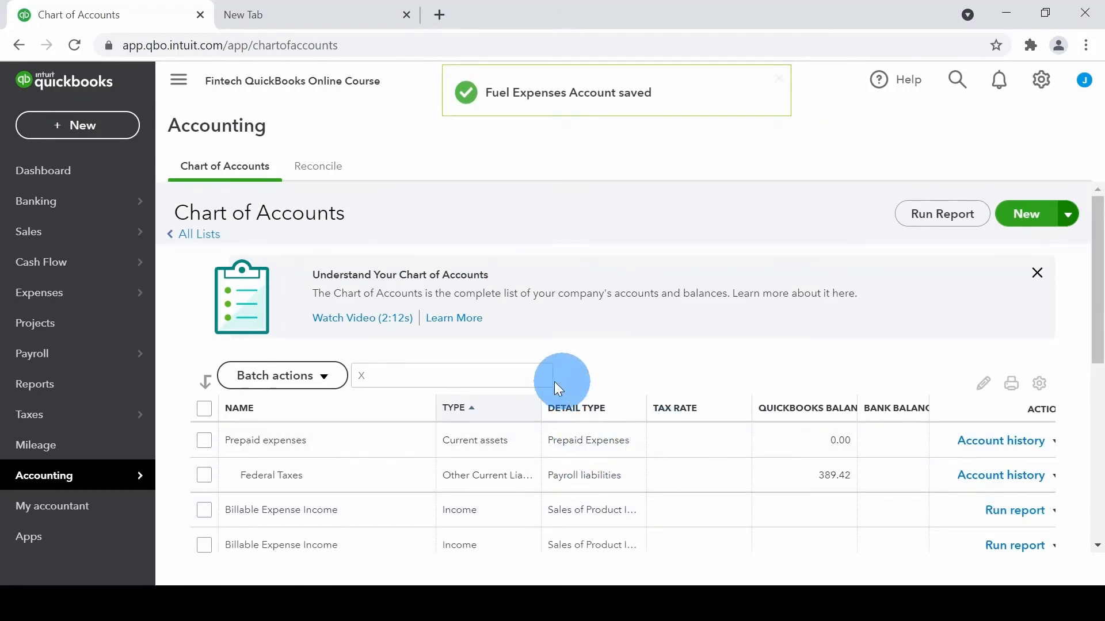
Filter the chart of accounts by "fue" to find the new fuel account.
click(436, 378)
key(BackSpace)
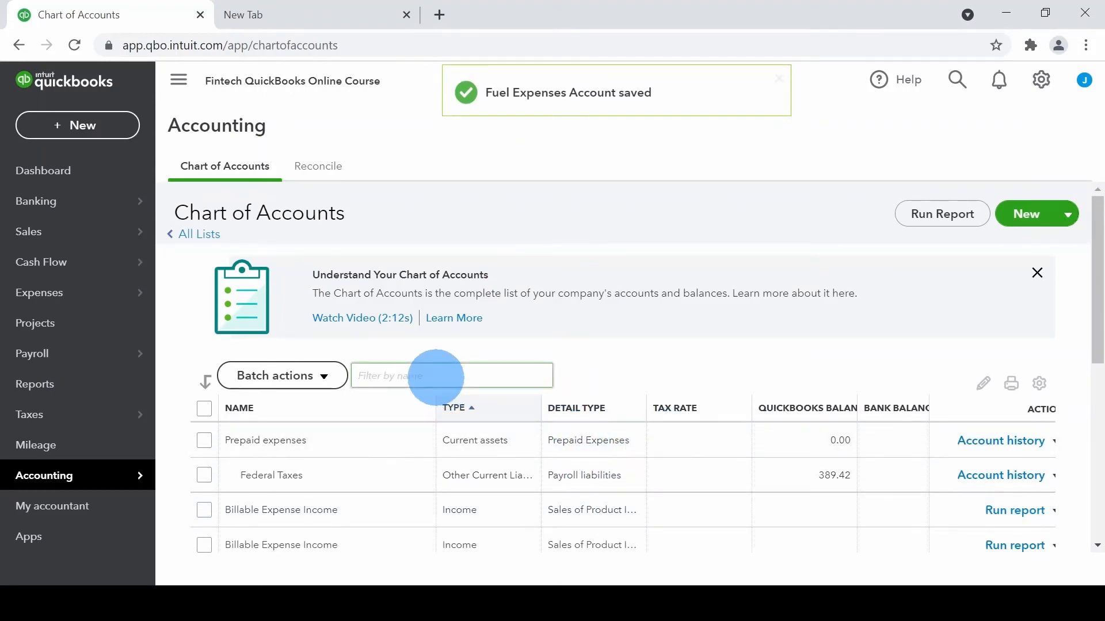
text(fue)
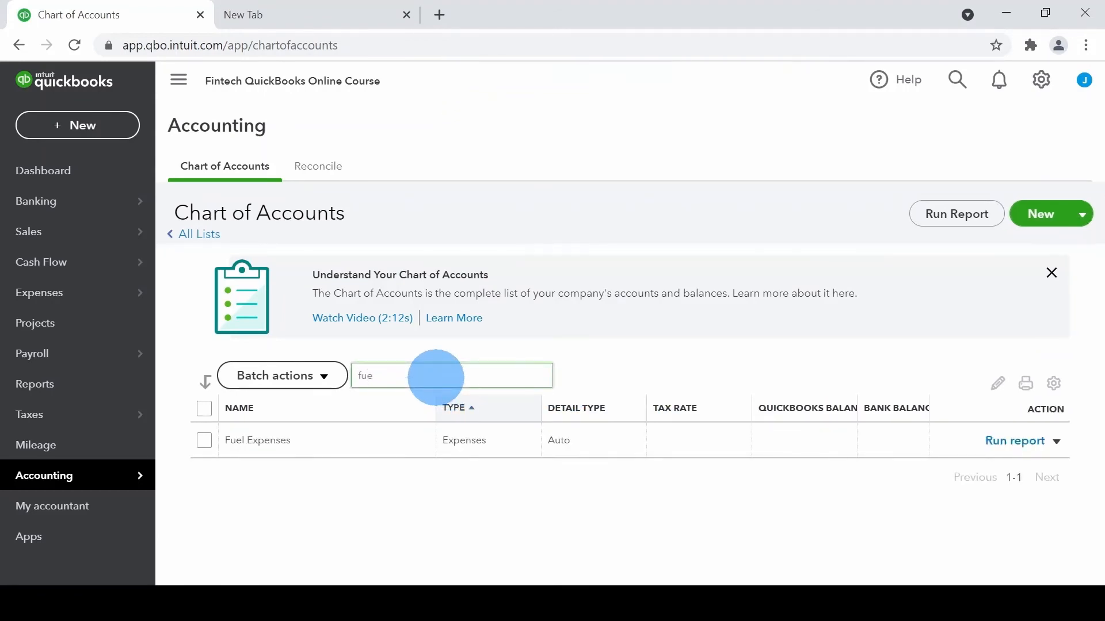